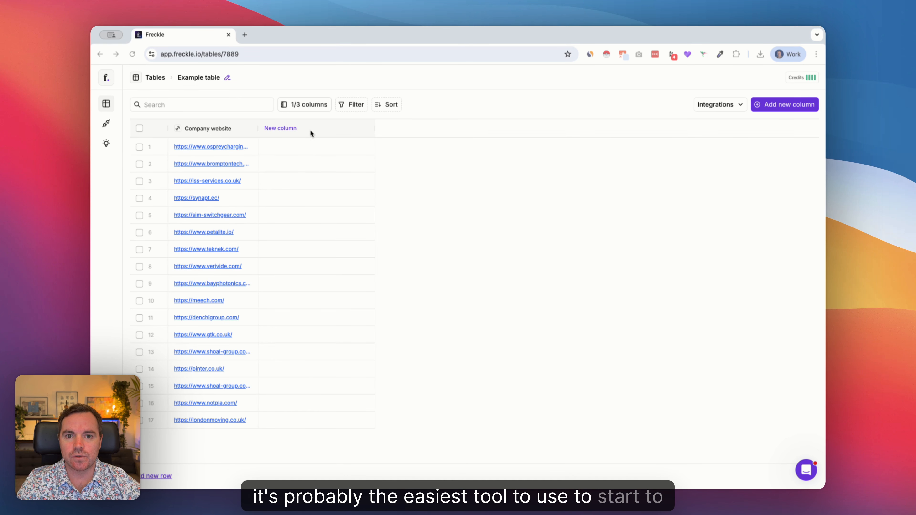
# Step: Add a column with the prompt "determine the industry they are in so I can group companies for outbound campaigns" and run it on all rows
pyautogui.click(289, 130)
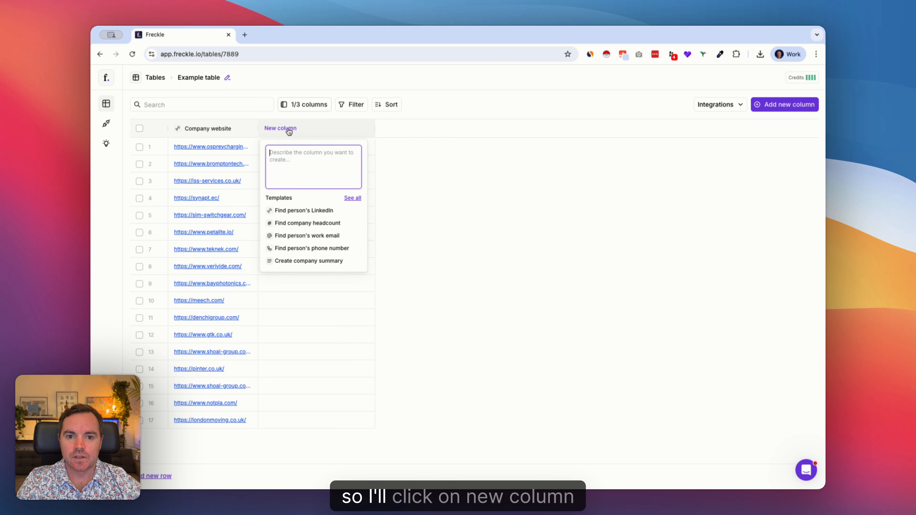
pyautogui.write('d')
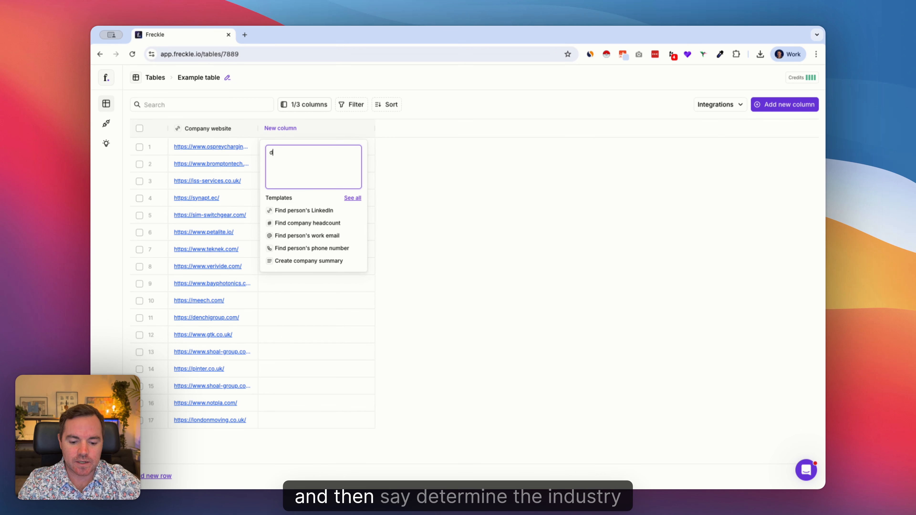
pyautogui.write('etermine the indu')
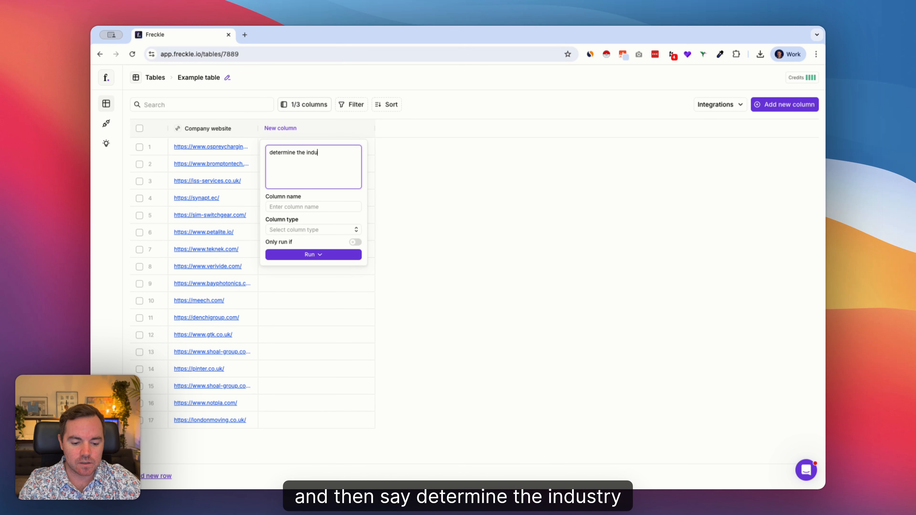
pyautogui.write('stry they ')
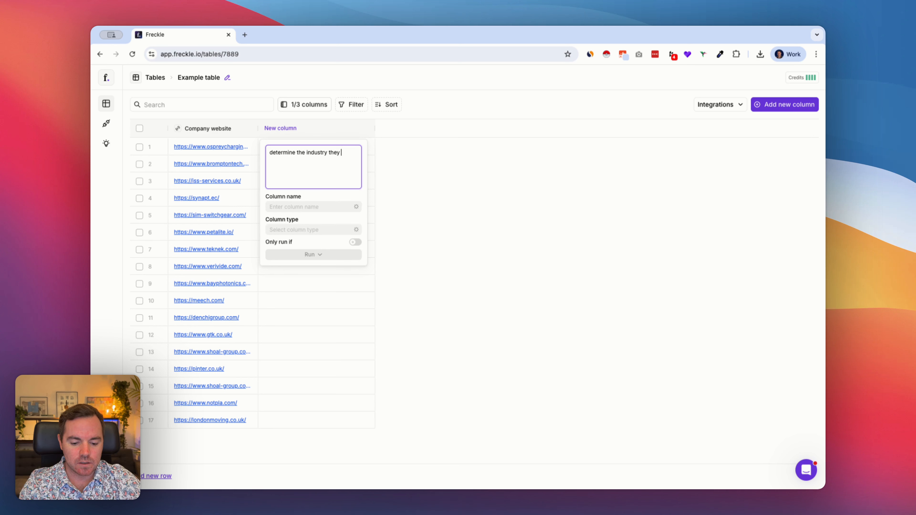
pyautogui.write('are in so I can ')
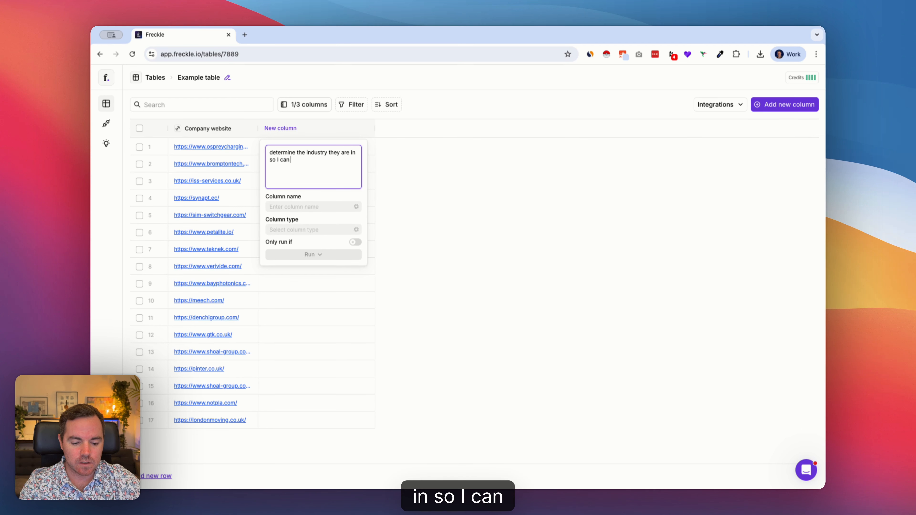
pyautogui.write('group')
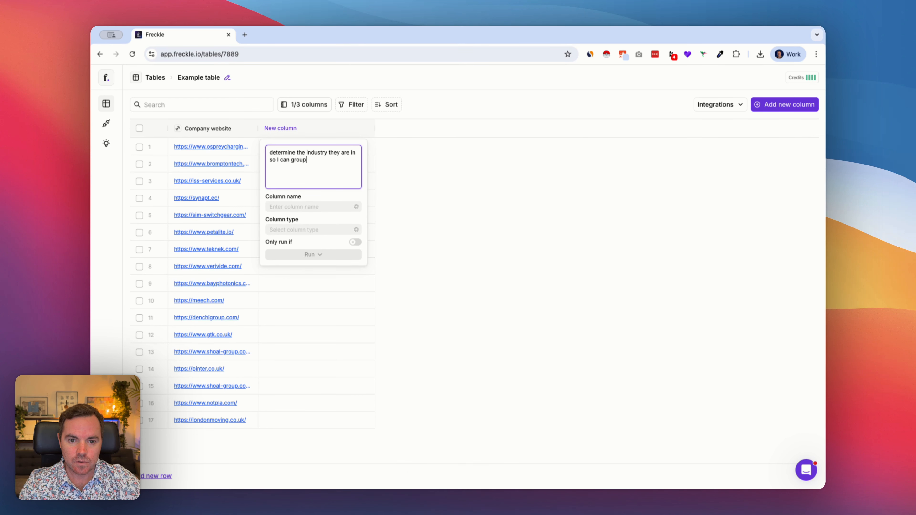
pyautogui.write(' companies for o')
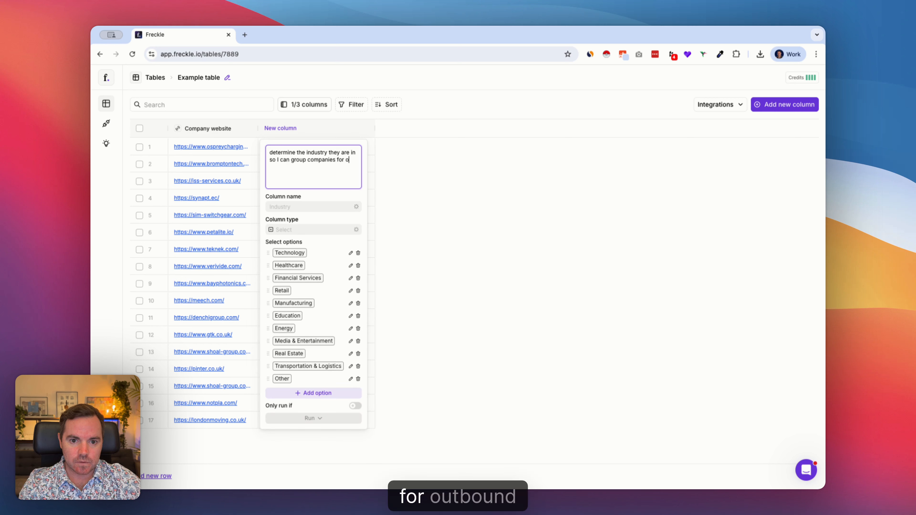
pyautogui.write('utbound campaigns')
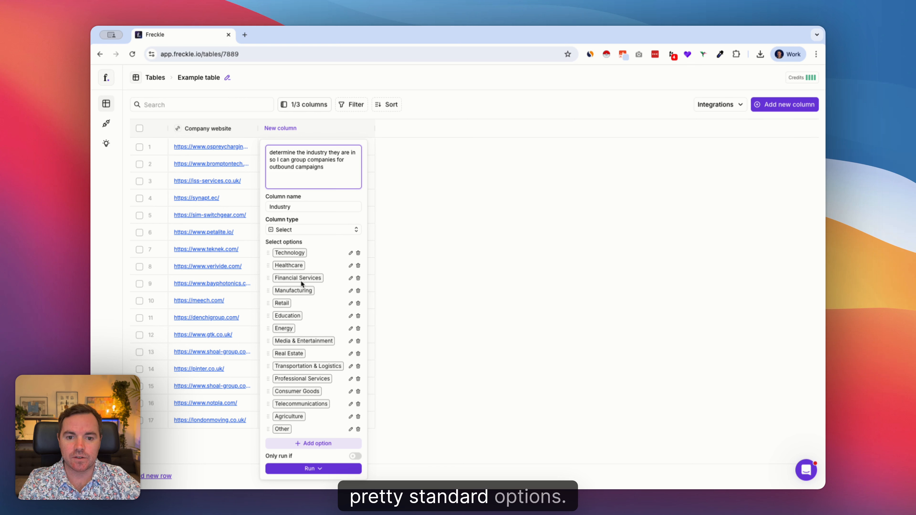
pyautogui.click(318, 469)
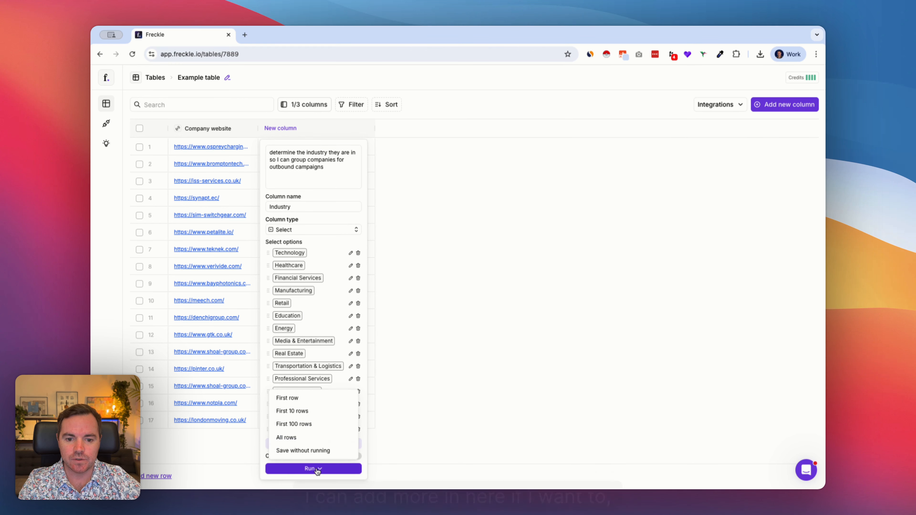
pyautogui.click(315, 438)
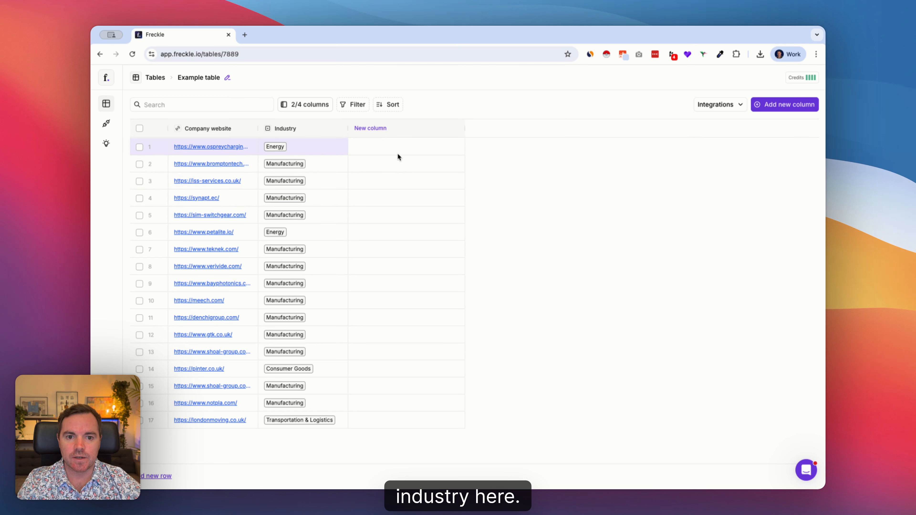
# Step: Add a column with the prompt "detemine the company size of employees" and run it on all rows
pyautogui.click(393, 146)
pyautogui.click(389, 146)
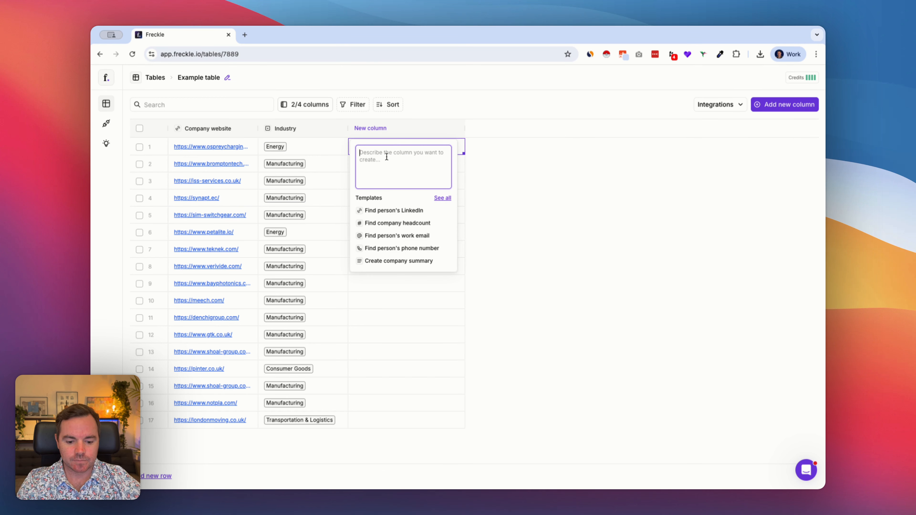
pyautogui.write('detemine the cmp')
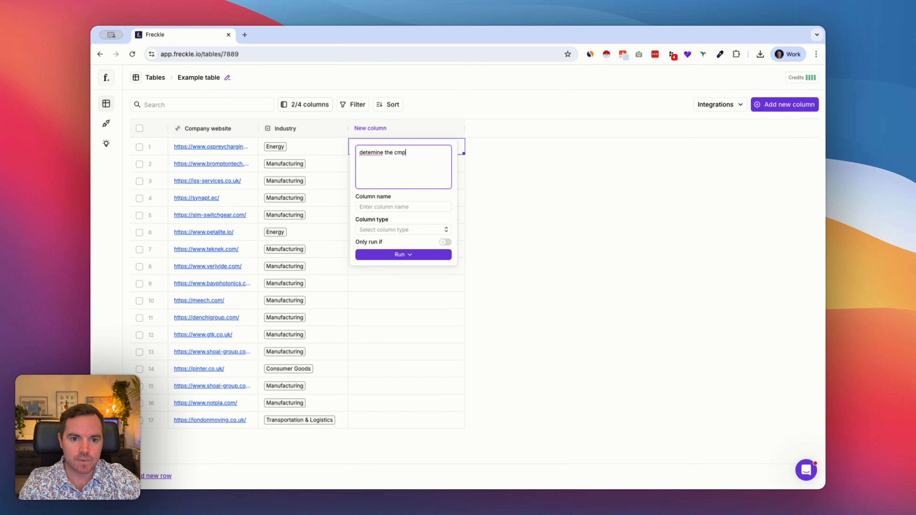
pyautogui.press('BackSpace')
pyautogui.press('BackSpace')
pyautogui.write('omapny')
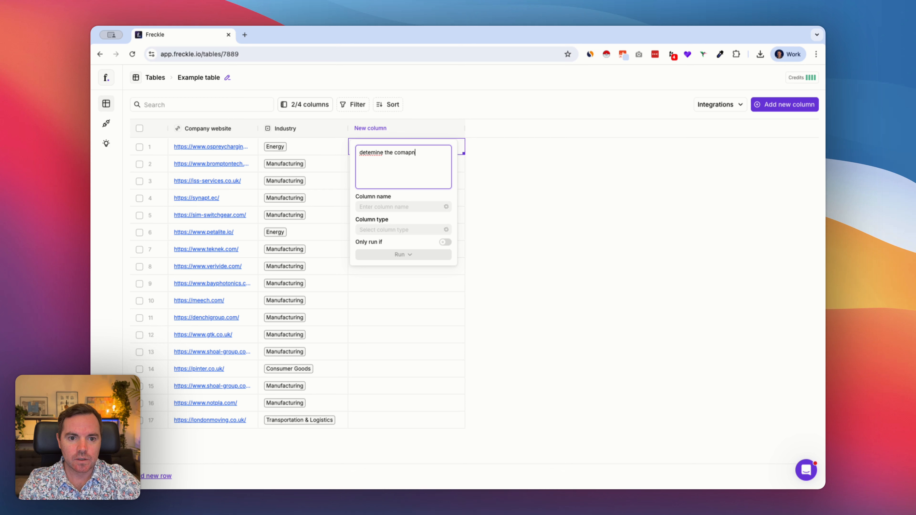
pyautogui.press('BackSpace')
pyautogui.press('BackSpace')
pyautogui.press('BackSpace')
pyautogui.press('BackSpace')
pyautogui.write('pan')
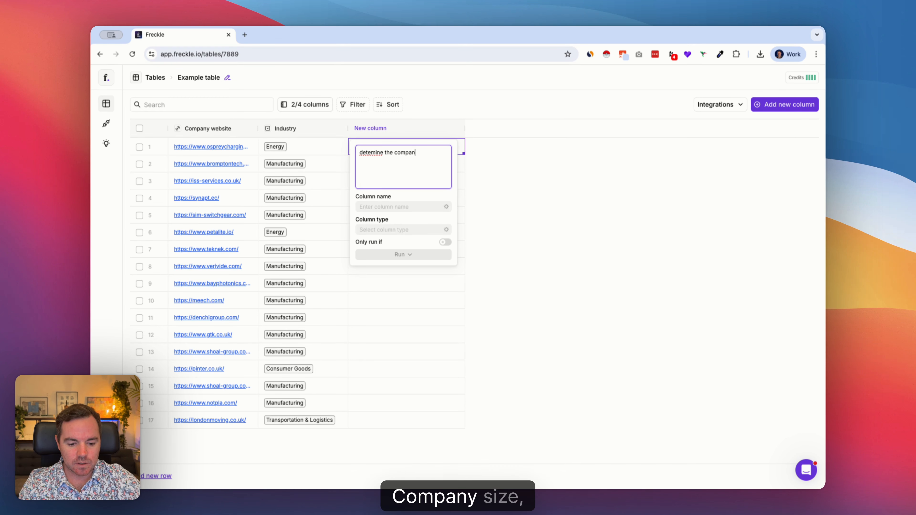
pyautogui.write('y size of emplo')
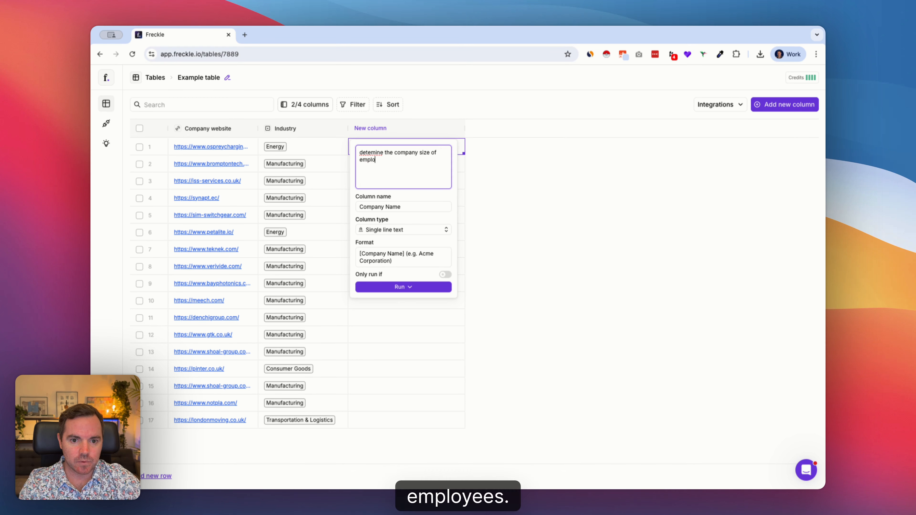
pyautogui.write('yees')
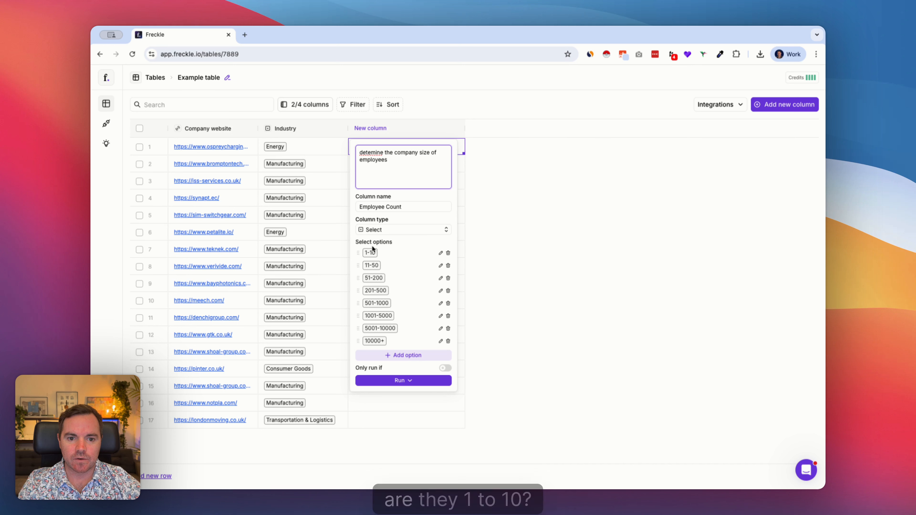
pyautogui.click(407, 381)
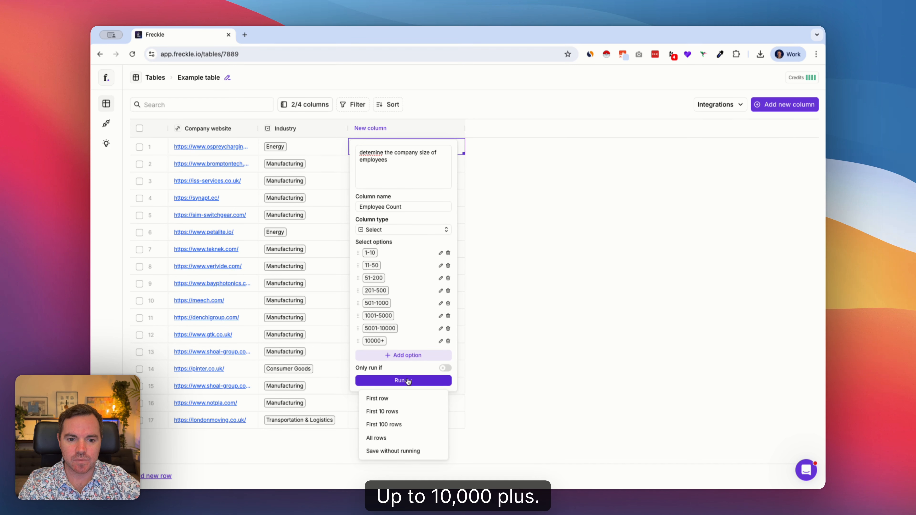
pyautogui.click(377, 438)
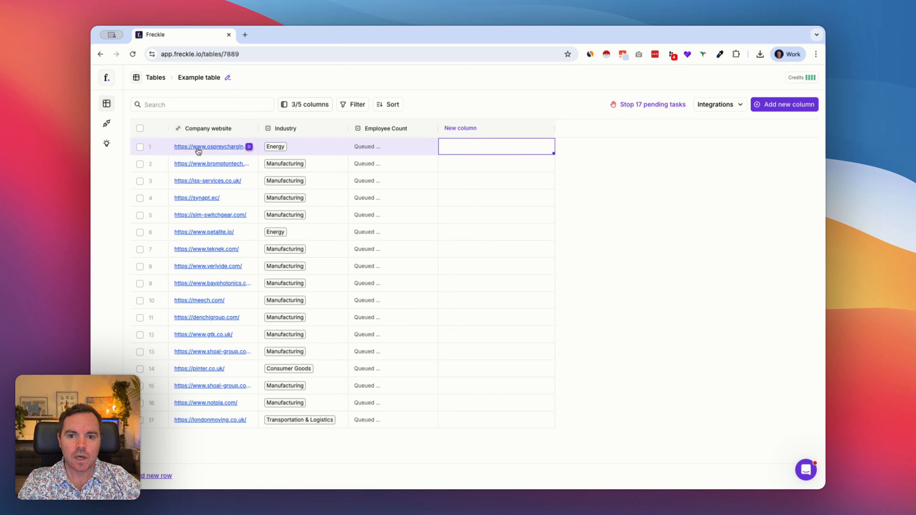
# Step: Add a column with the prompt "whats the company name?" and run it on all rows
pyautogui.click(475, 142)
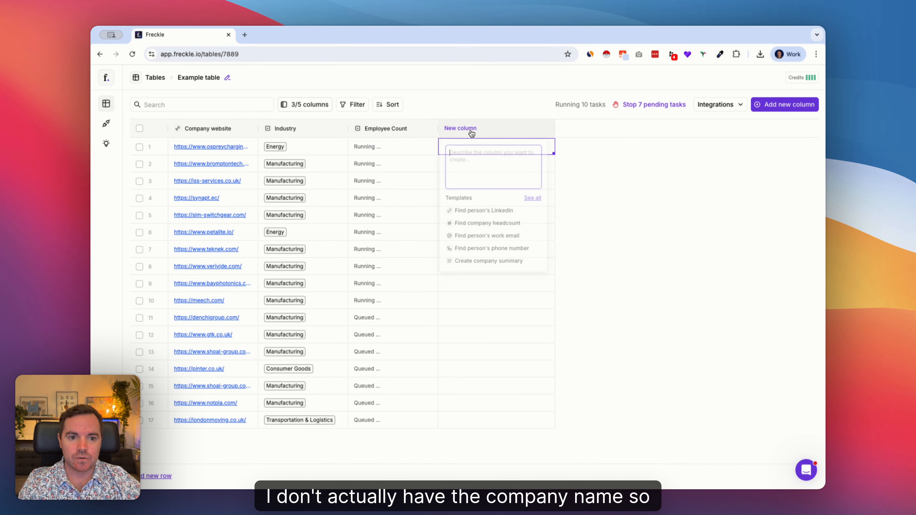
pyautogui.write('whats the company name?')
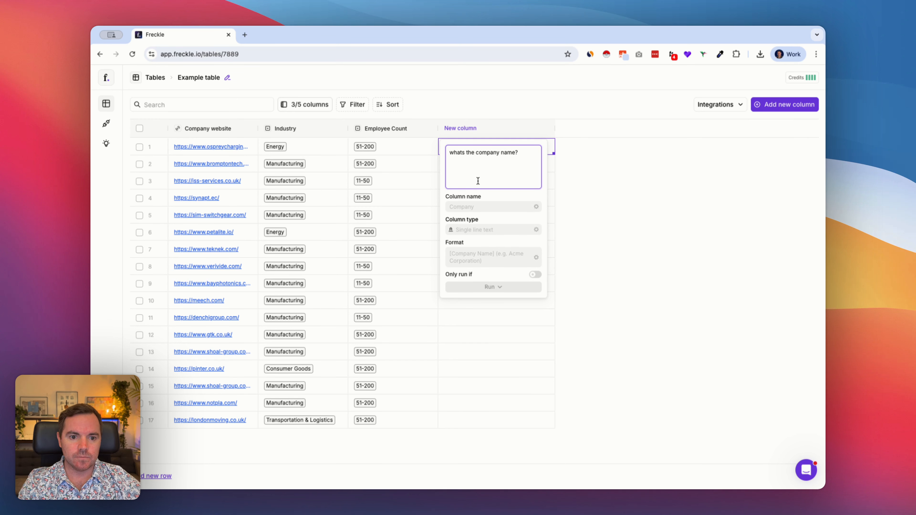
pyautogui.click(500, 287)
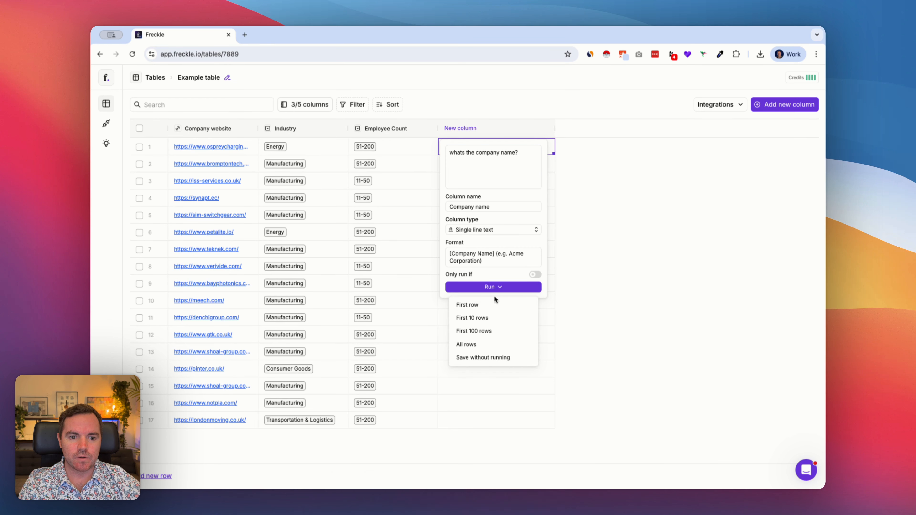
pyautogui.click(486, 347)
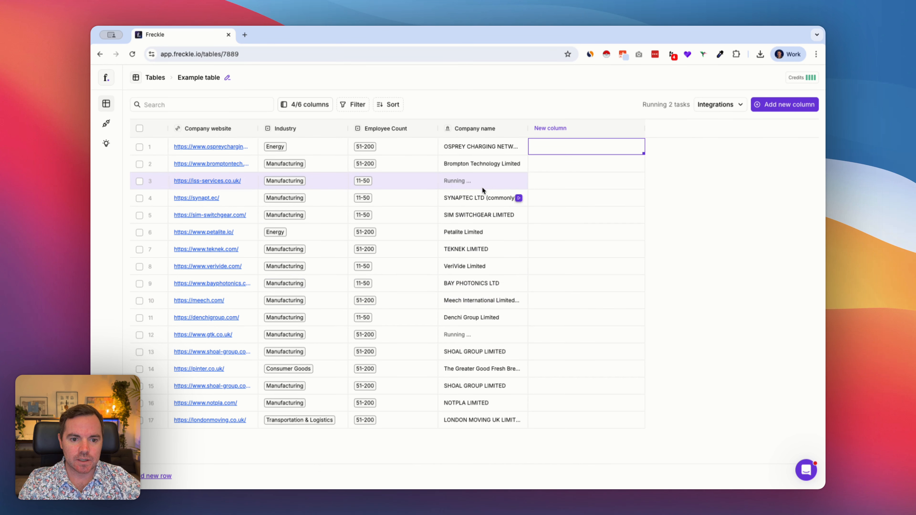
# Step: Search the full list of new-column templates for "name" and close the list without adding any
pyautogui.click(574, 129)
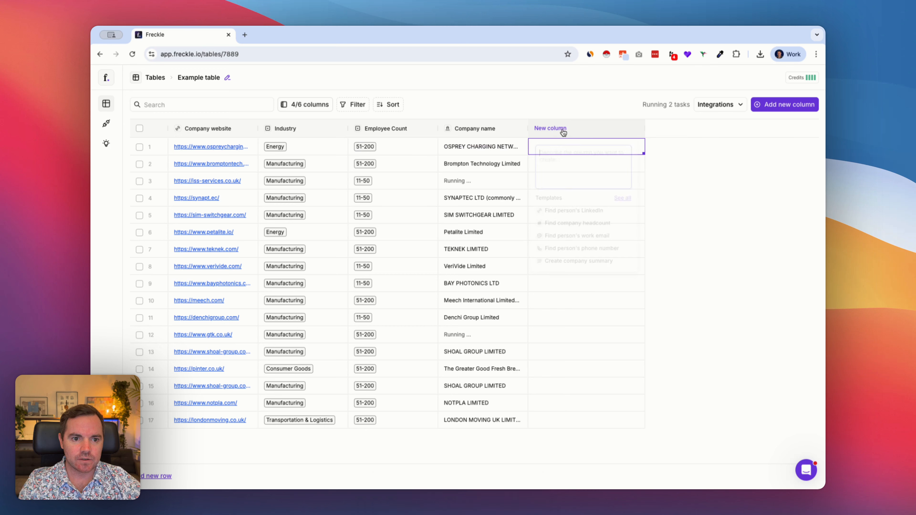
pyautogui.click(625, 199)
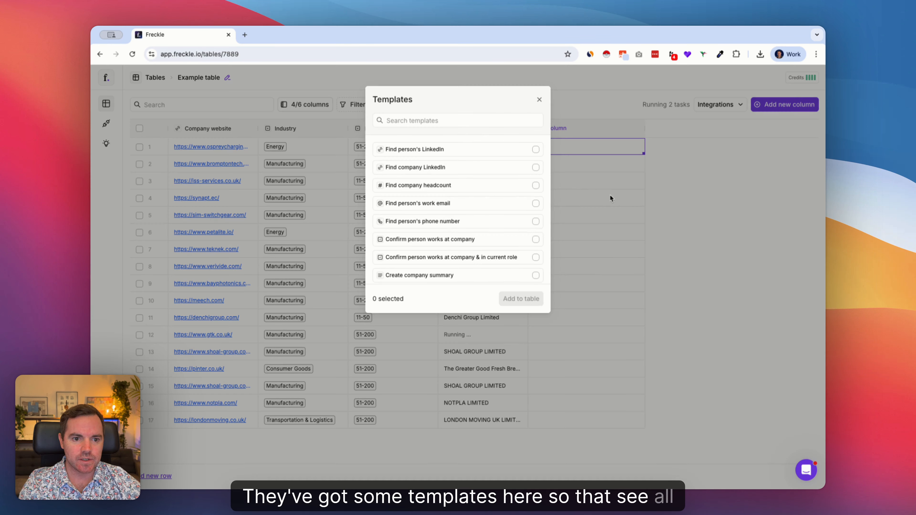
pyautogui.click(420, 121)
pyautogui.write('name')
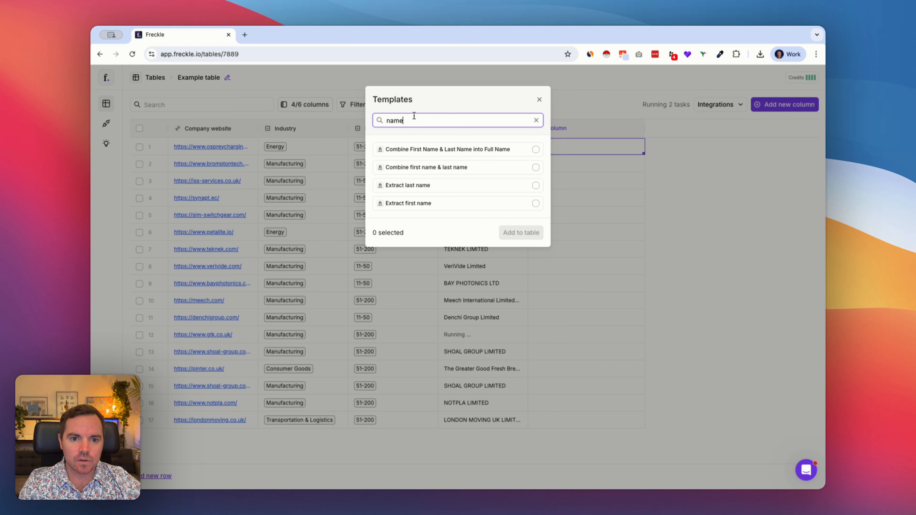
pyautogui.click(539, 99)
# Step: Add a column with the prompt "Change the company name to sentence case" and run it on all rows
pyautogui.click(567, 130)
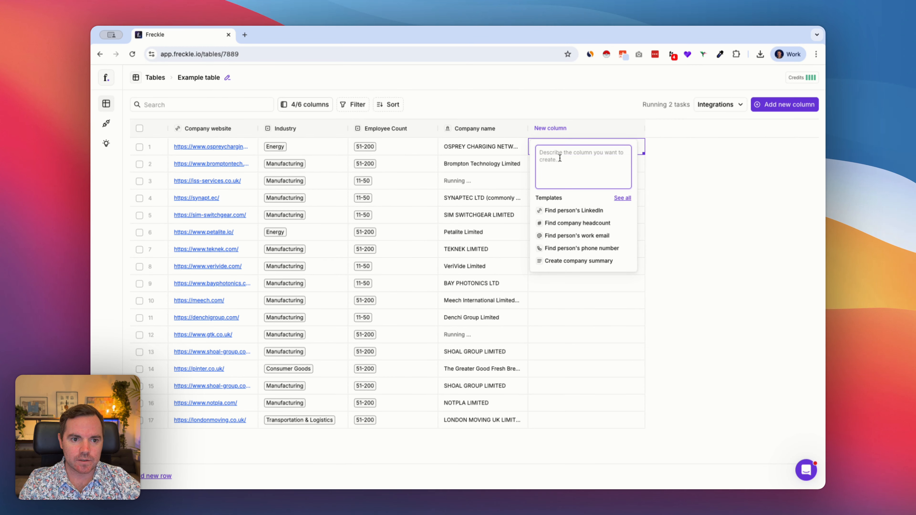
pyautogui.write('Change the')
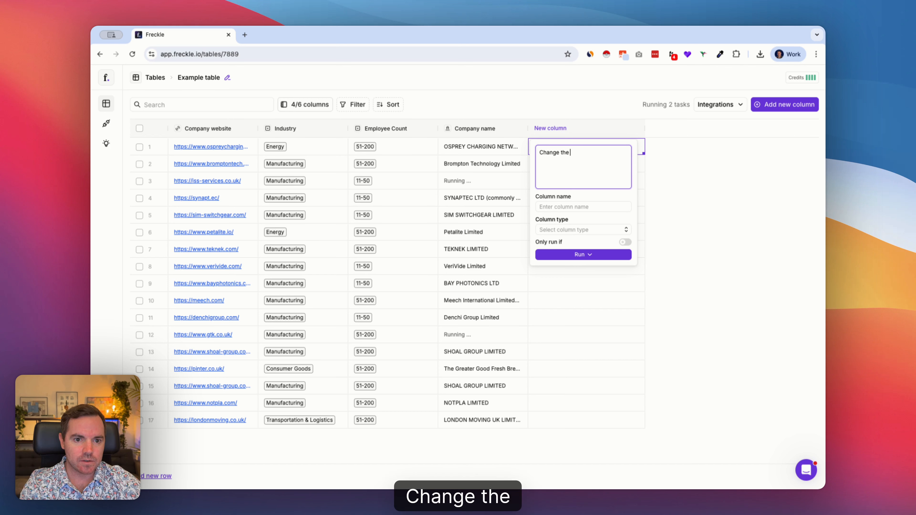
pyautogui.write(' company name /com')
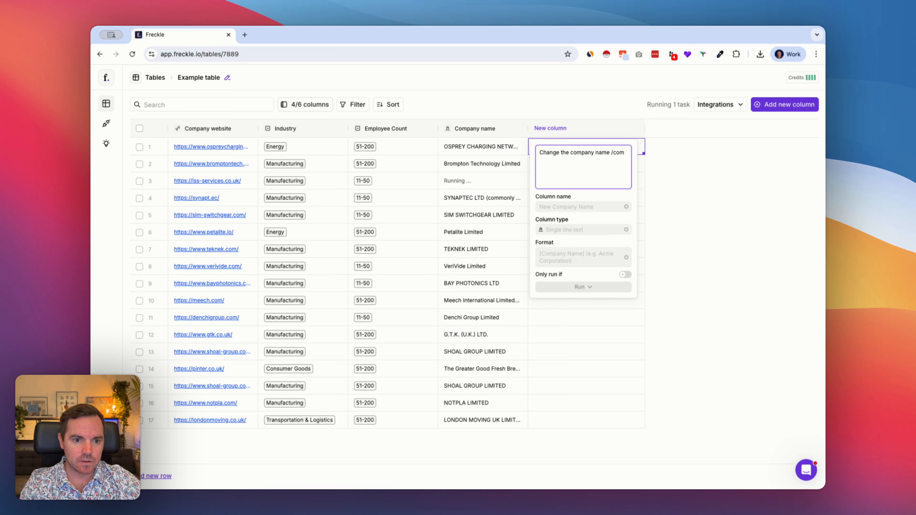
pyautogui.press('BackSpace')
pyautogui.press('BackSpace')
pyautogui.press('BackSpace')
pyautogui.write('top')
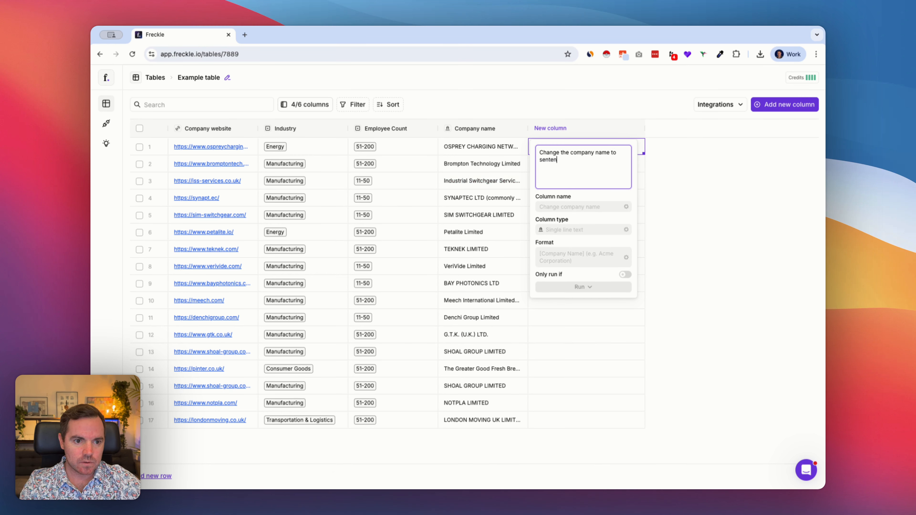
pyautogui.write('sentence case')
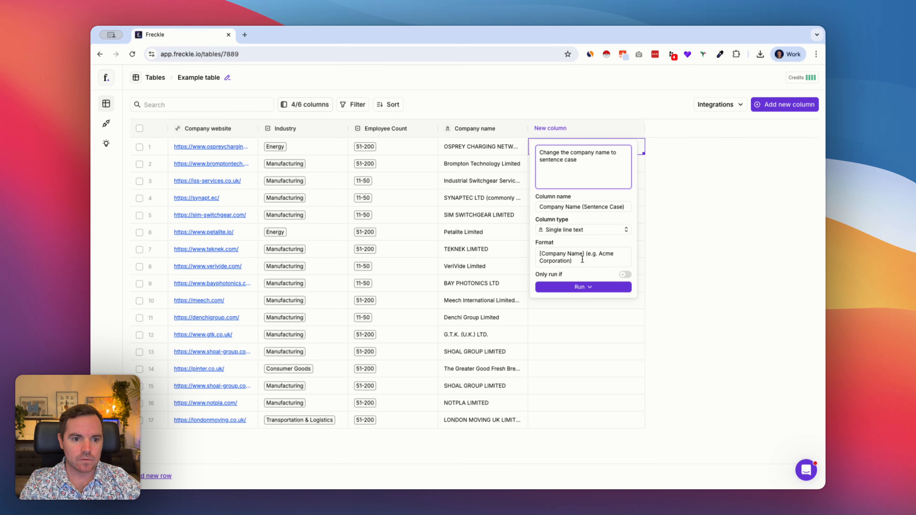
pyautogui.click(580, 286)
pyautogui.click(559, 344)
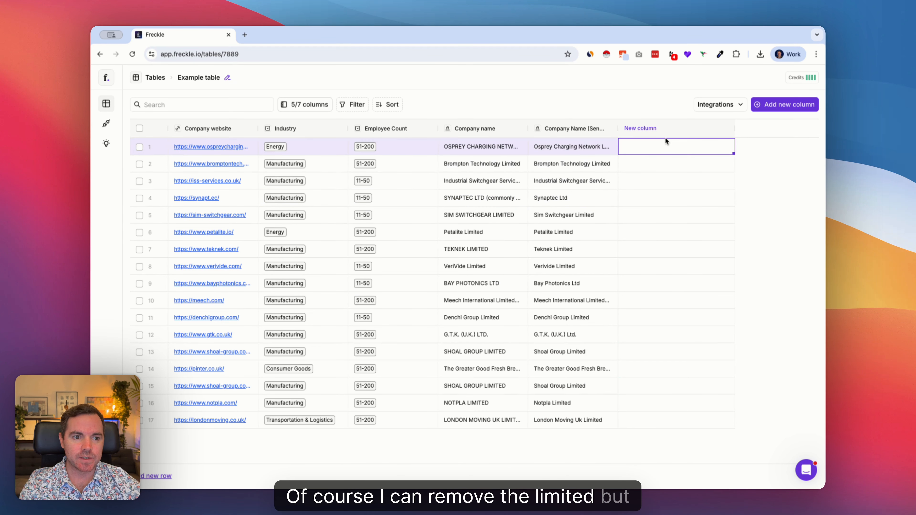
# Step: Add a column with the prompt "what does this company do?" and run it on all rows
pyautogui.click(649, 145)
pyautogui.write('what does the')
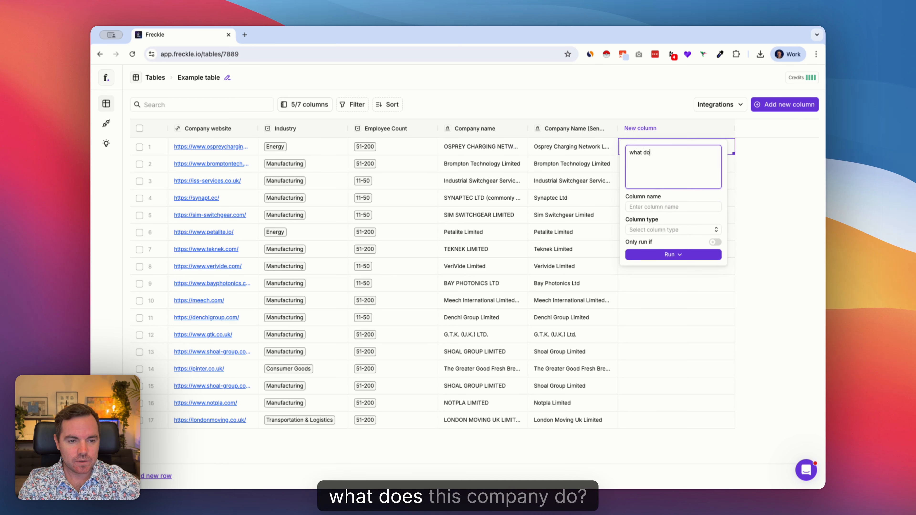
pyautogui.write('companu')
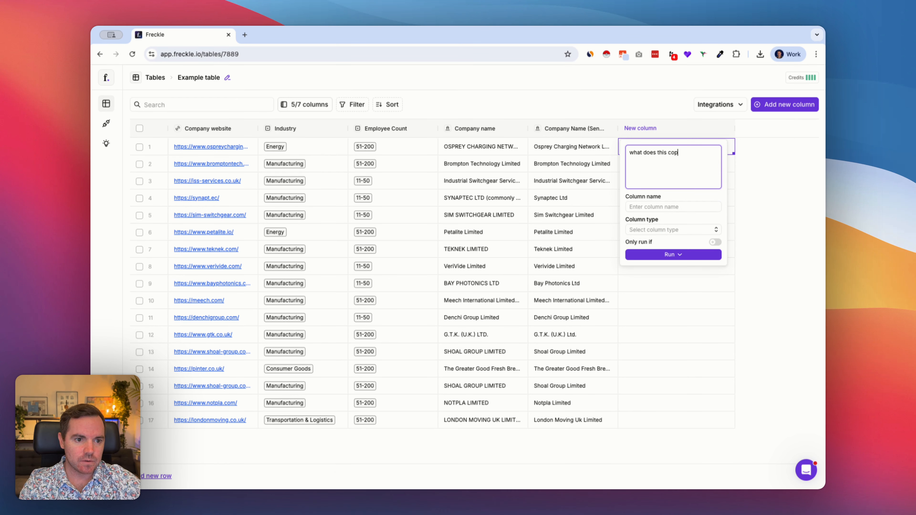
pyautogui.press('BackSpace')
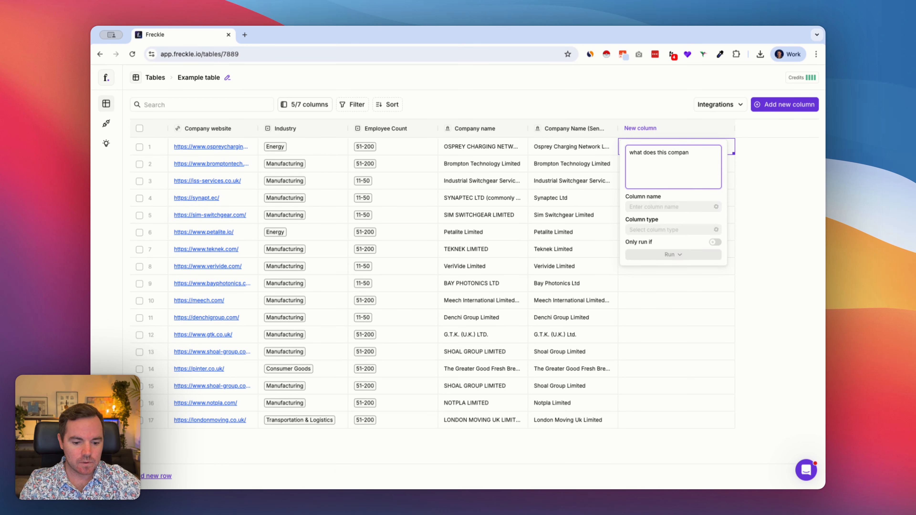
pyautogui.write('y do?')
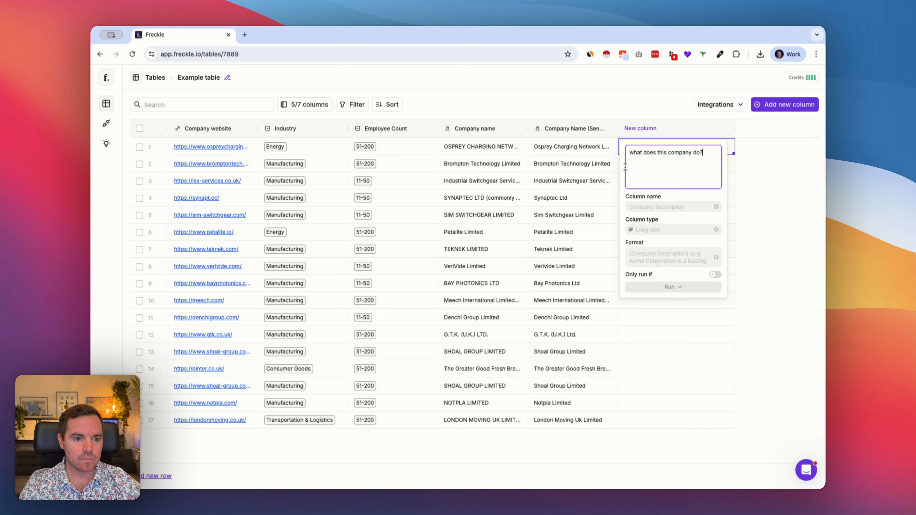
pyautogui.click(673, 287)
pyautogui.click(667, 345)
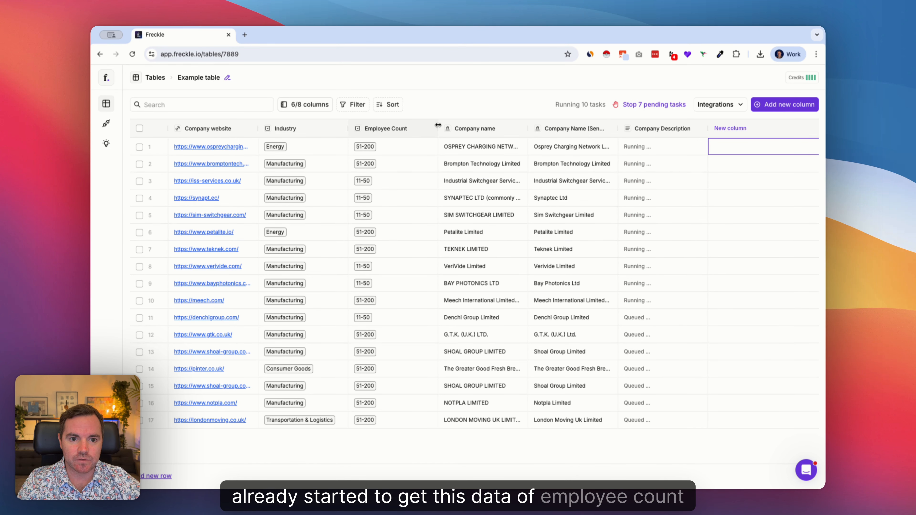
# Step: Narrow the Employee Count column and move the sentence-case company name column in front of the Company website column
pyautogui.moveTo(437, 125); pyautogui.dragTo(413, 126)
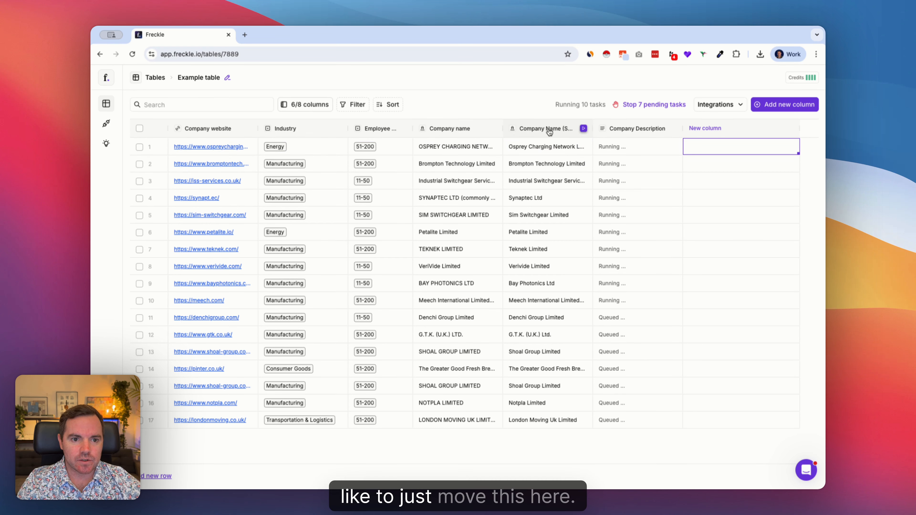
pyautogui.moveTo(549, 132); pyautogui.dragTo(194, 135)
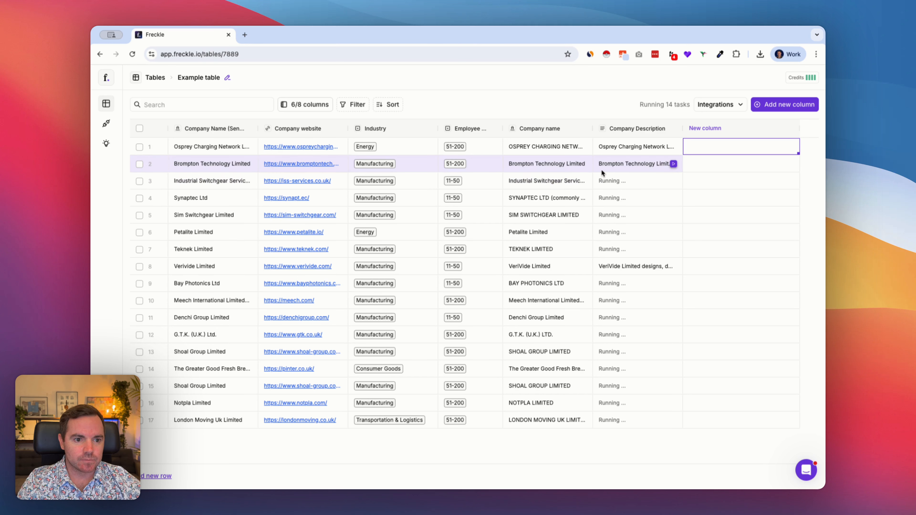
# Step: Examine the Company Description result, reasoning and sources for Osprey Charging Network and for VeriVide Limited
pyautogui.click(645, 147)
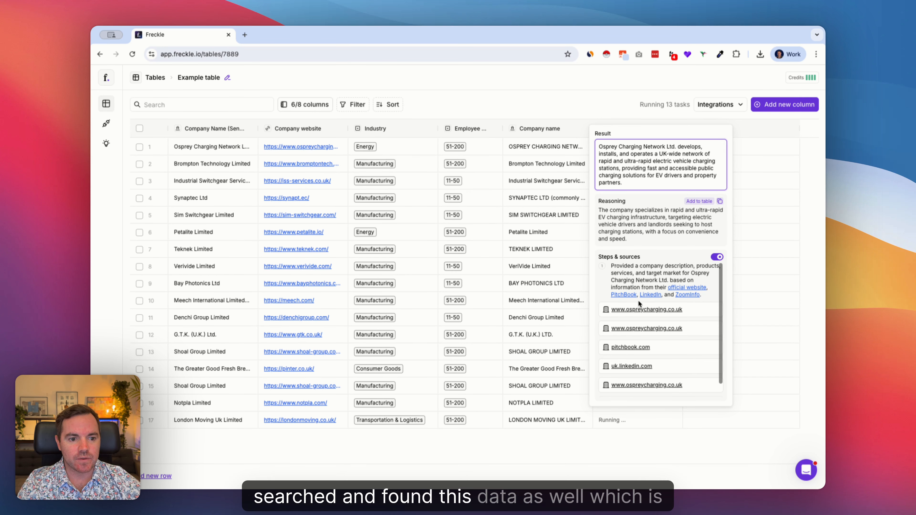
pyautogui.click(741, 167)
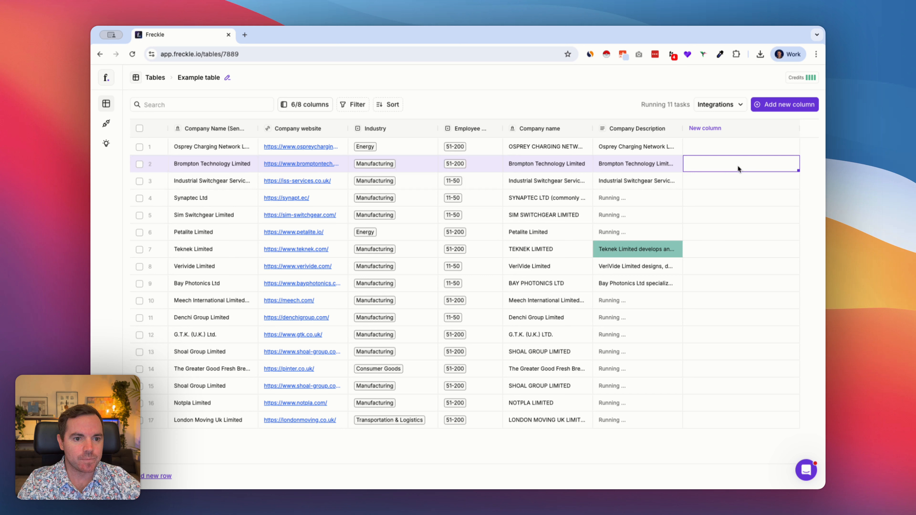
pyautogui.click(622, 266)
pyautogui.click(622, 266)
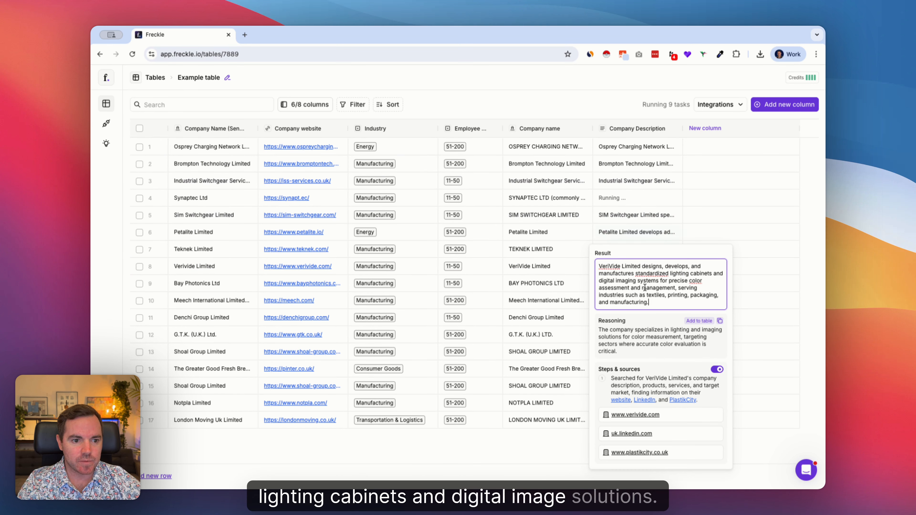
pyautogui.click(740, 142)
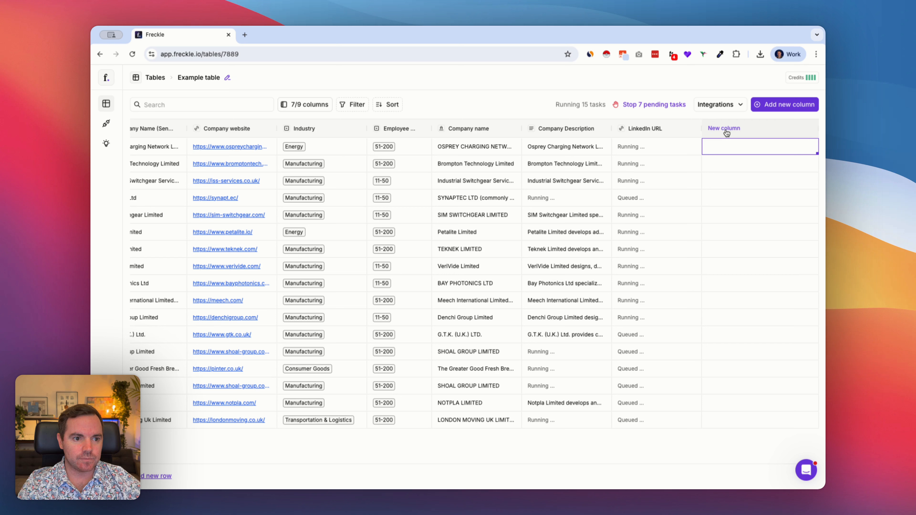
# Step: Start a new column after LinkedIn URL with the prompt "Describe who this company actually sells to"
pyautogui.click(726, 145)
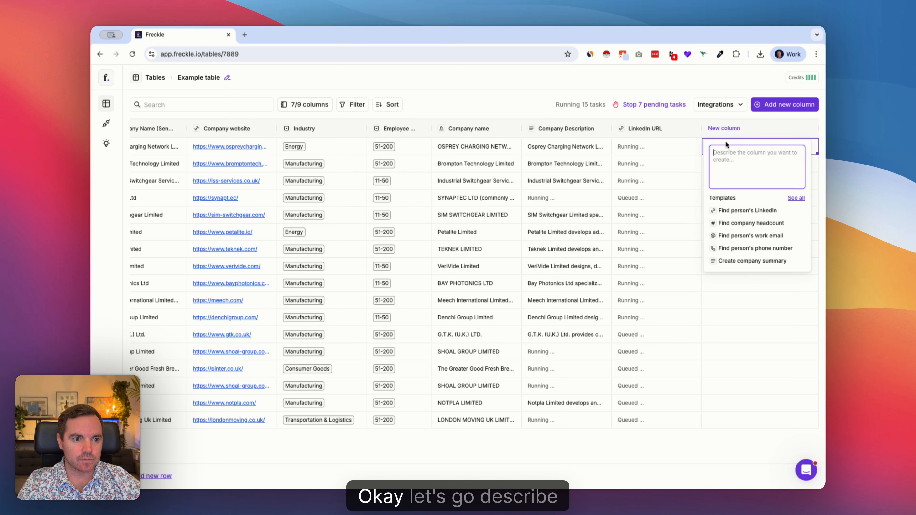
pyautogui.write('Describ')
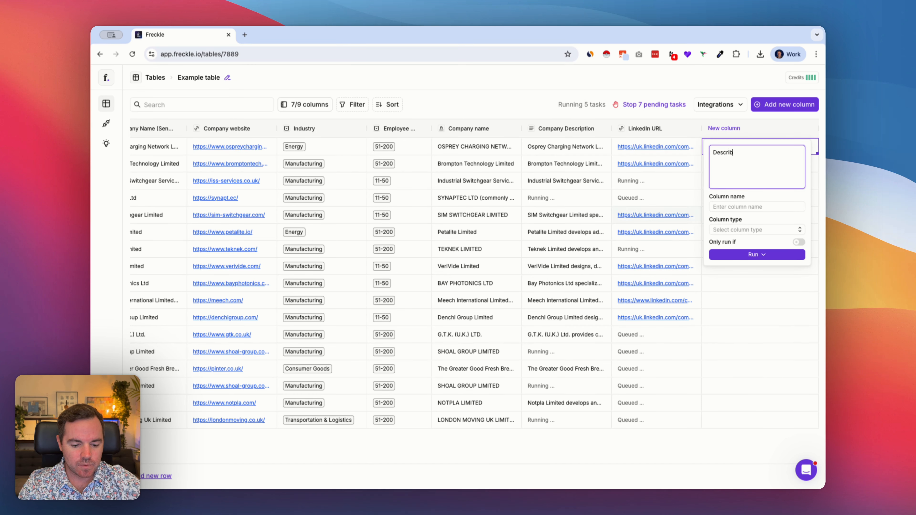
pyautogui.write('e who this company')
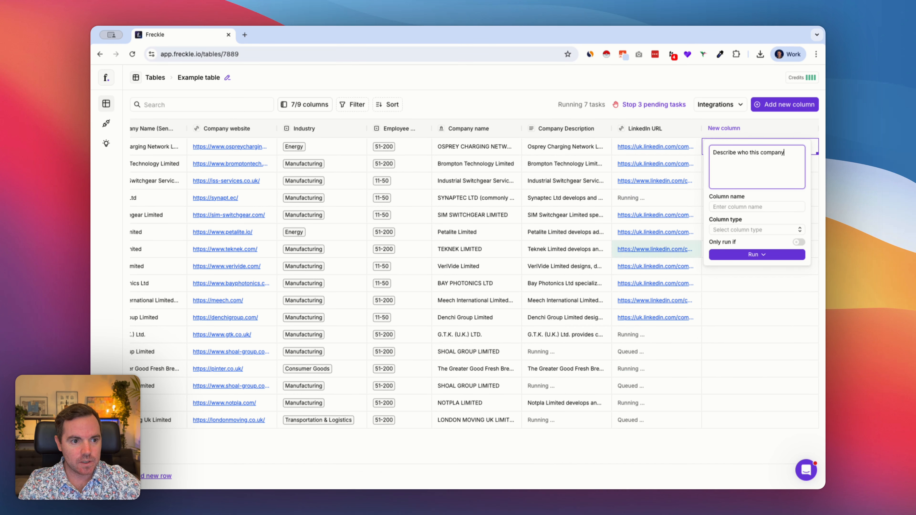
pyautogui.write(' actu')
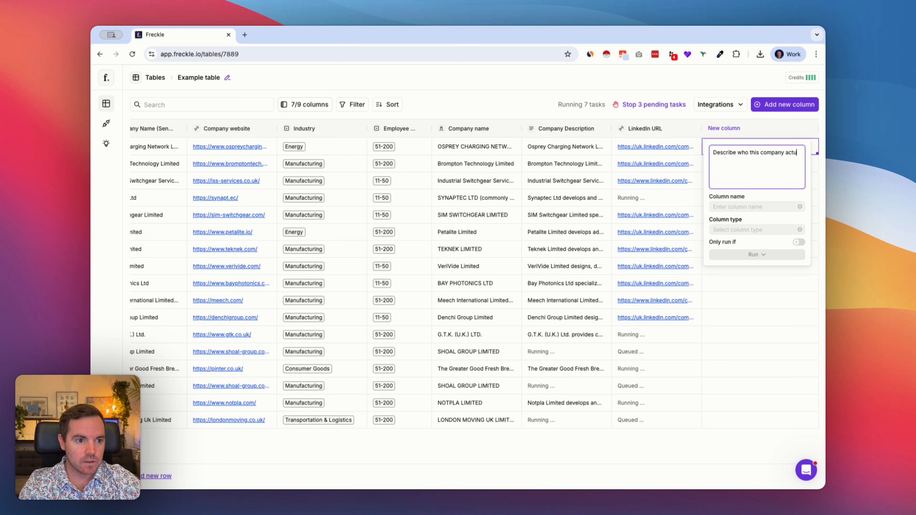
pyautogui.write('ally sells to')
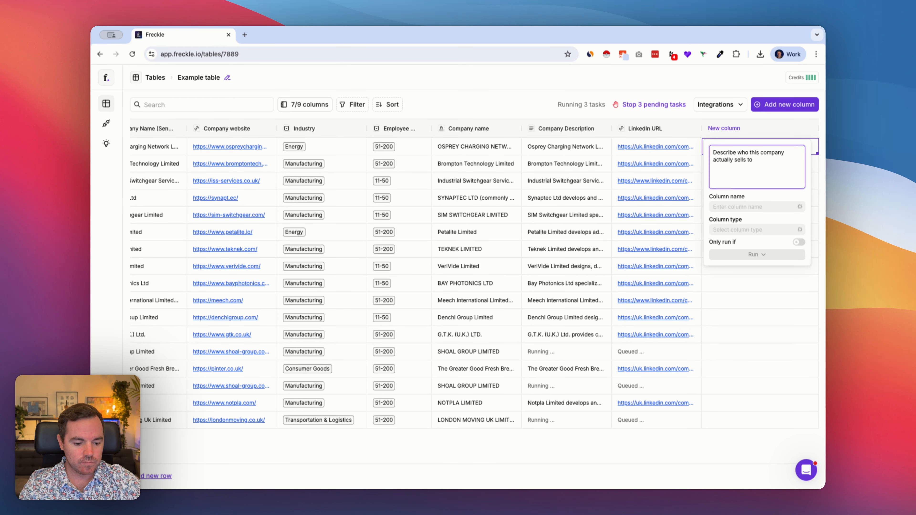